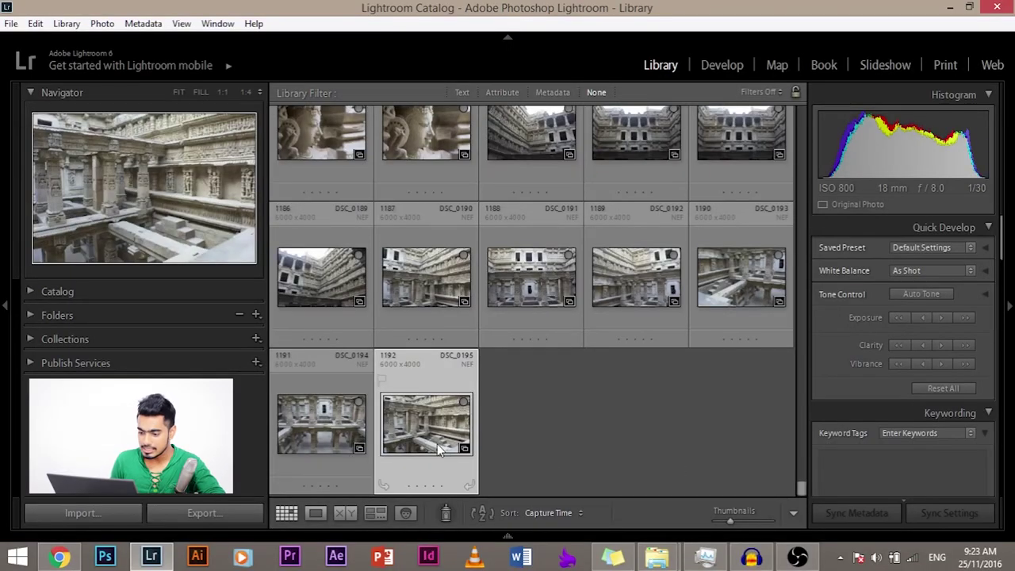
# Open the last grid photo, DSC_0195, in Loupe view and magnify it to 1:1
pyautogui.scroll(5, 604, 432)
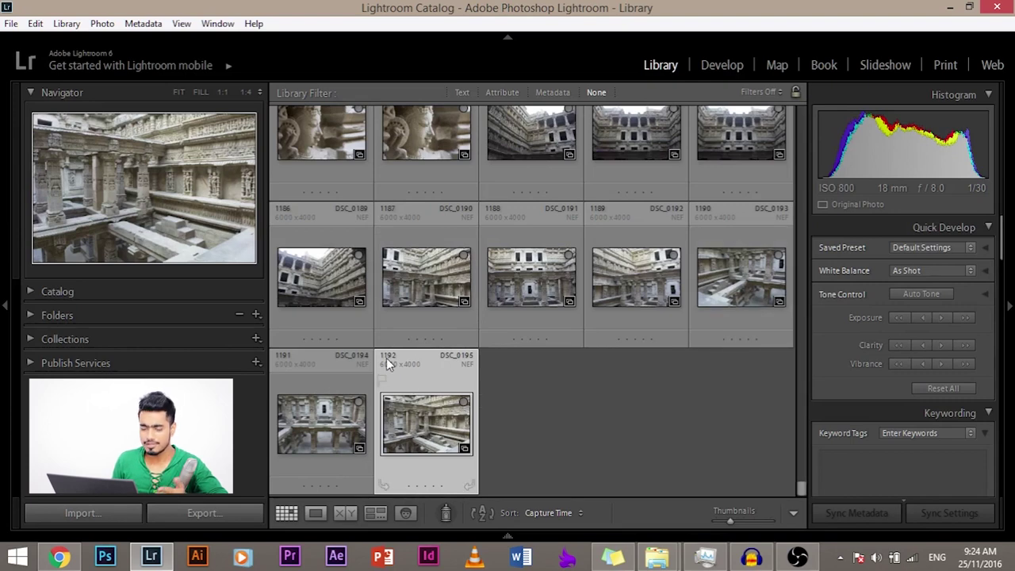
pyautogui.doubleClick(429, 435)
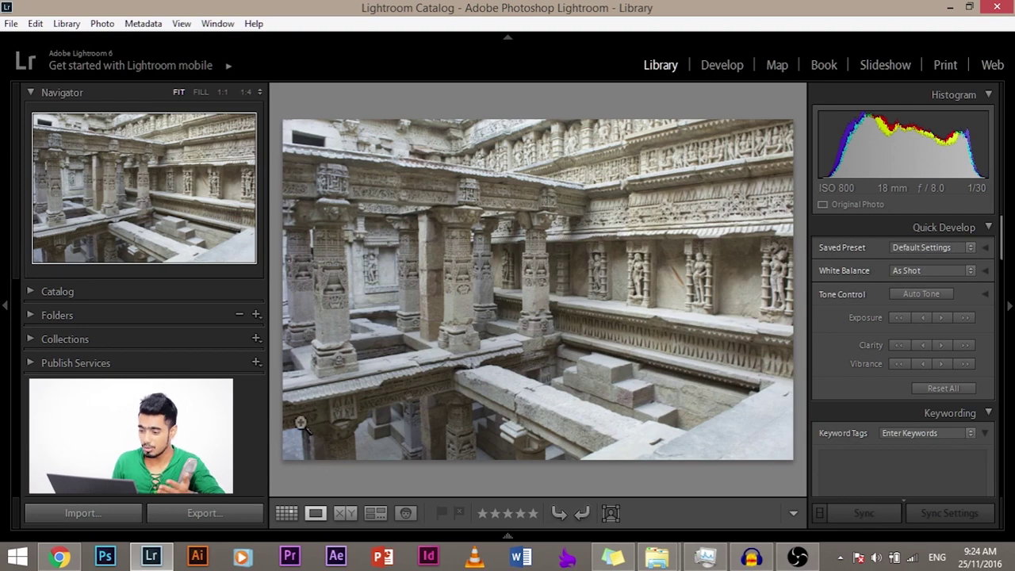
pyautogui.click(511, 317)
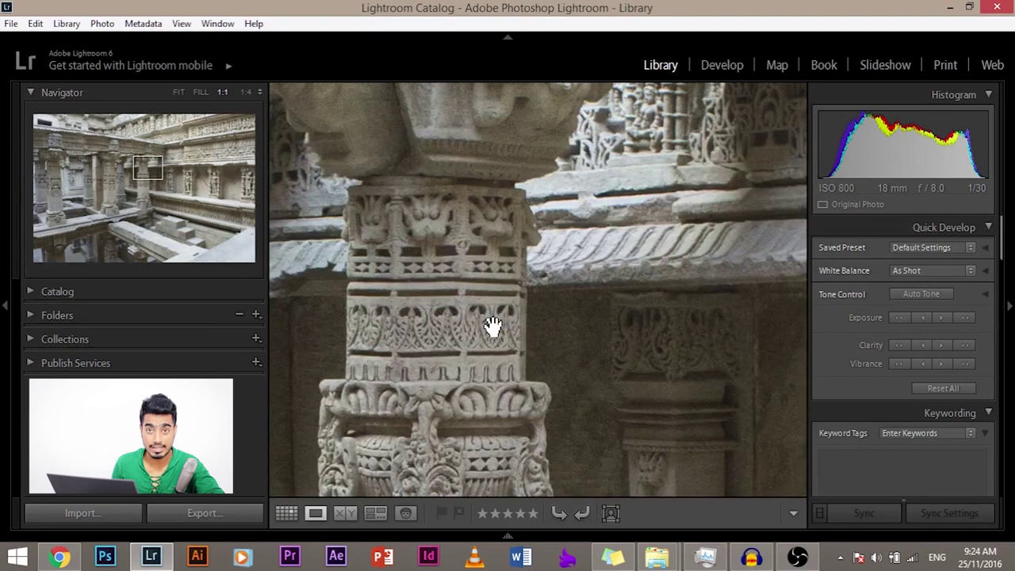
pyautogui.click(512, 306)
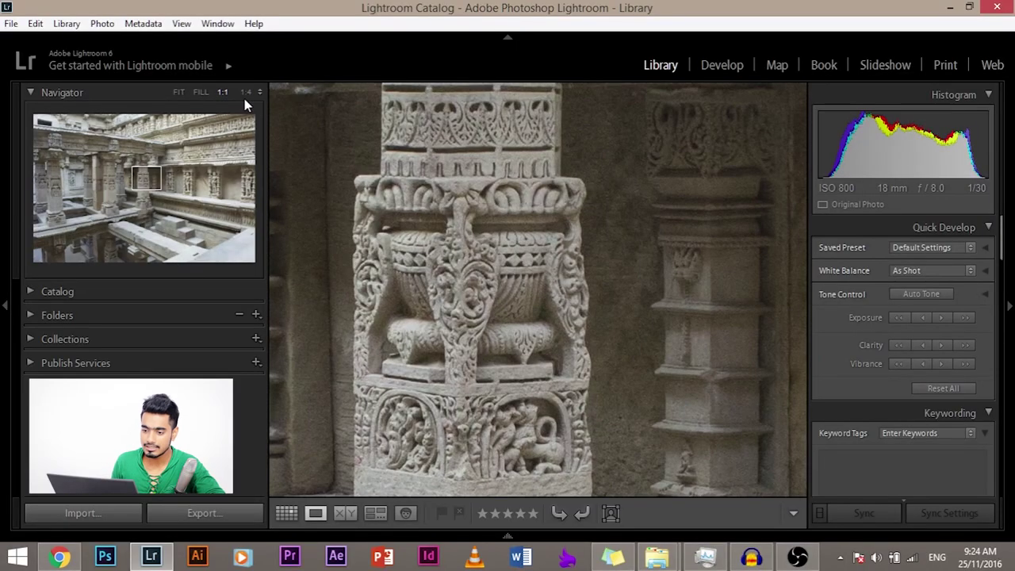
# Step the Navigator zoom through 1:4, 1:2, 1:3 and 1:1, then return to FIT
pyautogui.click(246, 93)
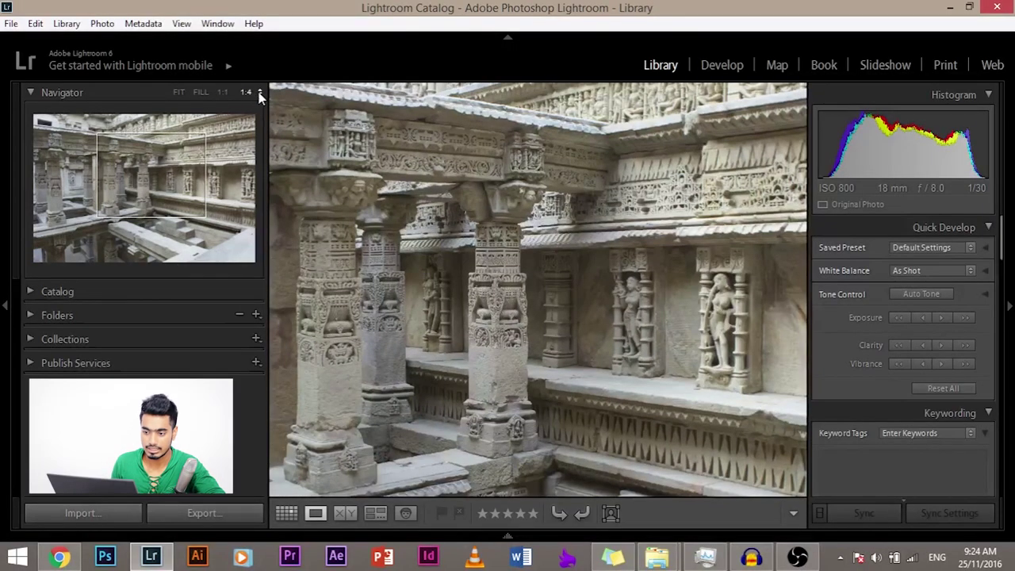
pyautogui.click(259, 92)
pyautogui.click(214, 175)
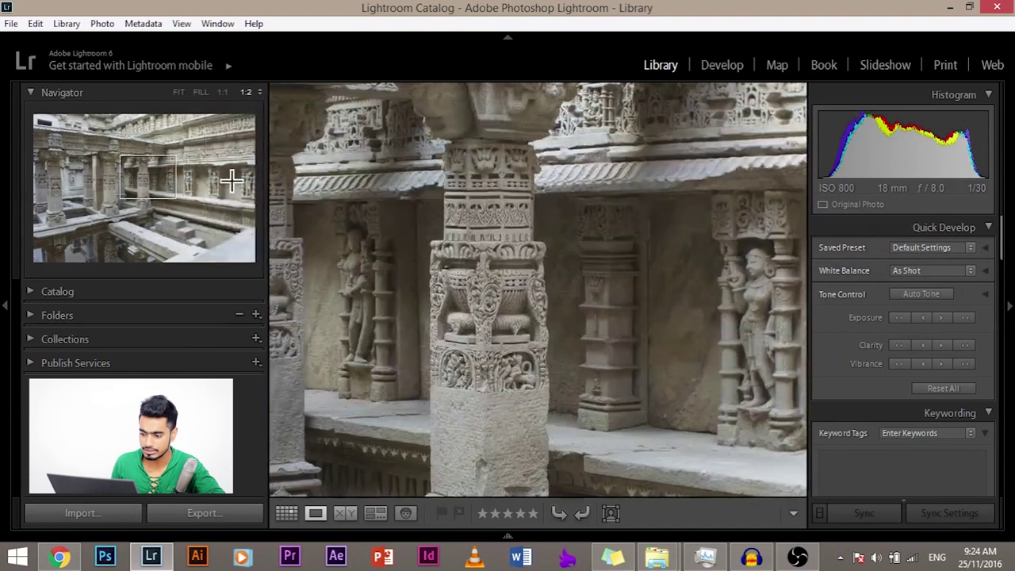
pyautogui.click(258, 95)
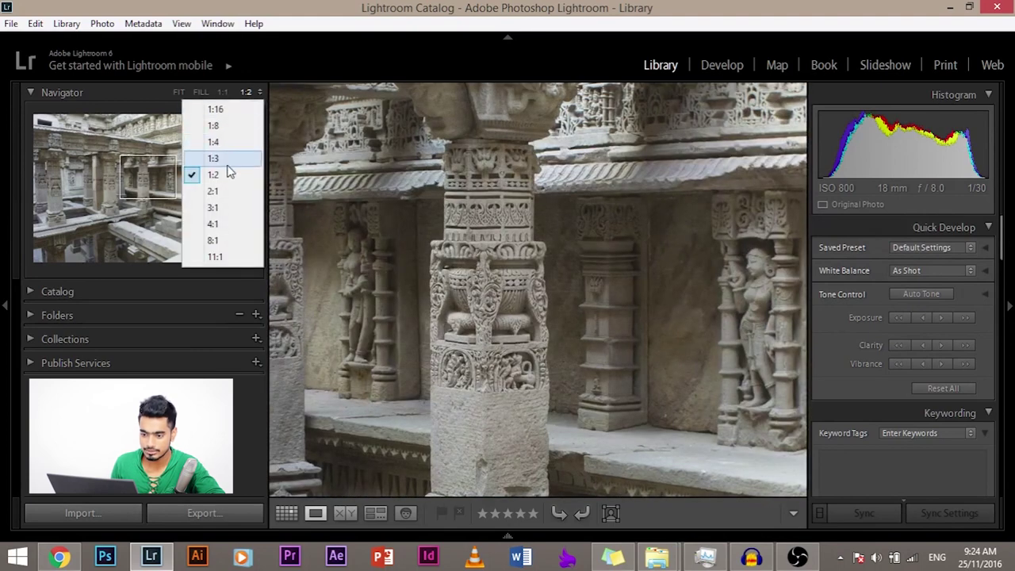
pyautogui.click(224, 161)
pyautogui.click(223, 93)
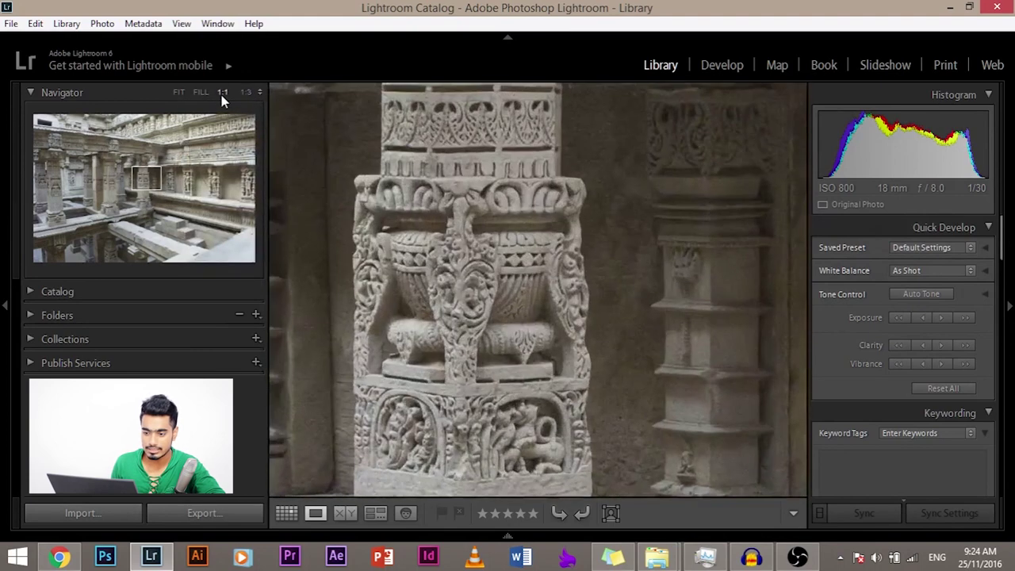
pyautogui.click(181, 92)
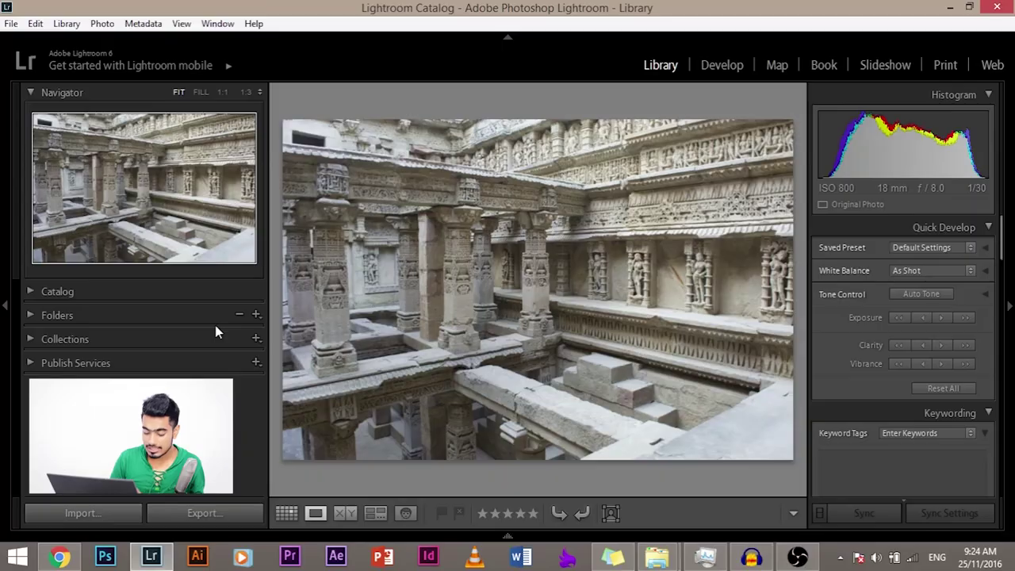
# Return to Grid view with G, then open photo DSC_0194 large in Loupe view
pyautogui.press('g')
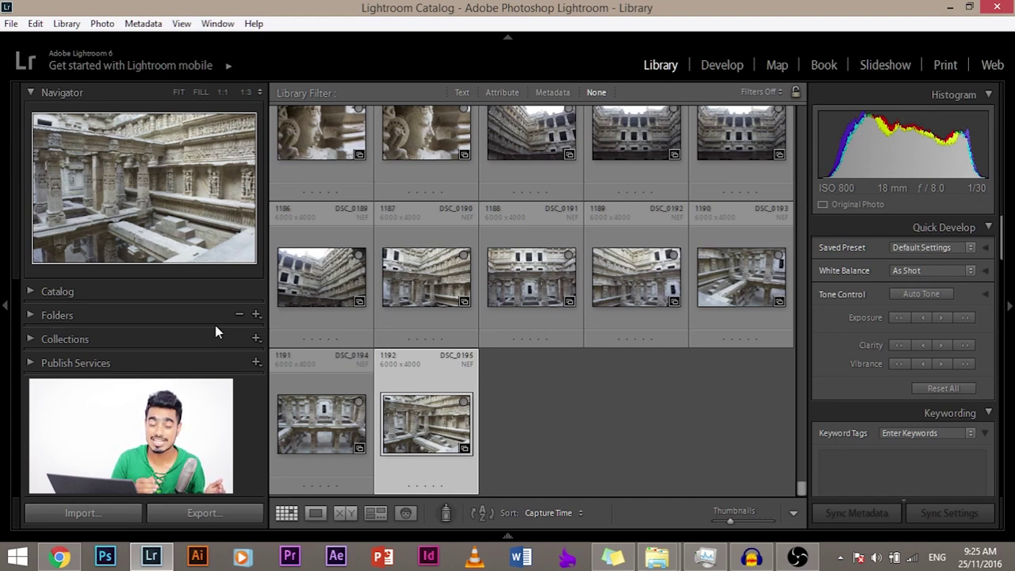
pyautogui.doubleClick(356, 358)
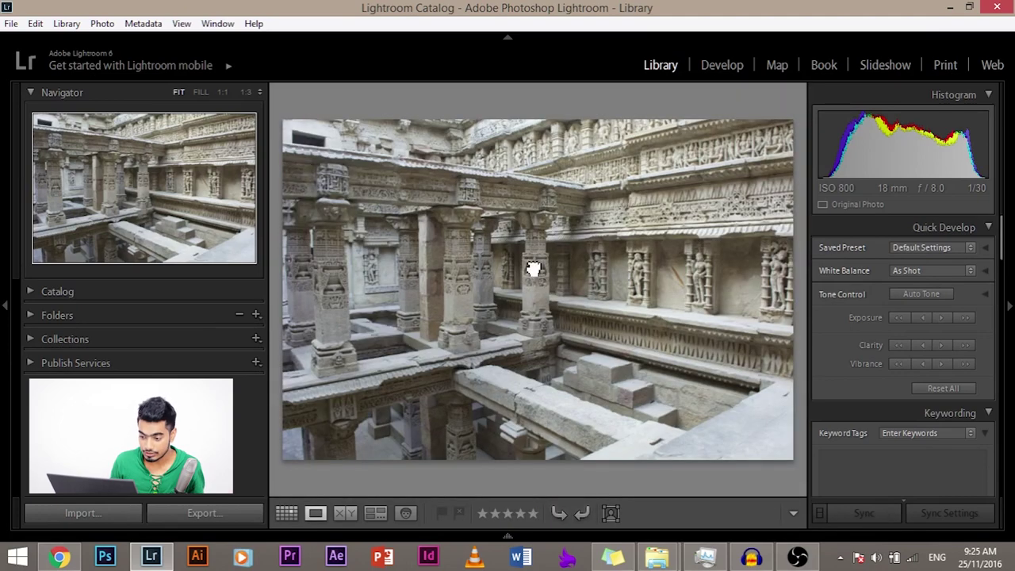
pyautogui.click(533, 270)
pyautogui.click(523, 292)
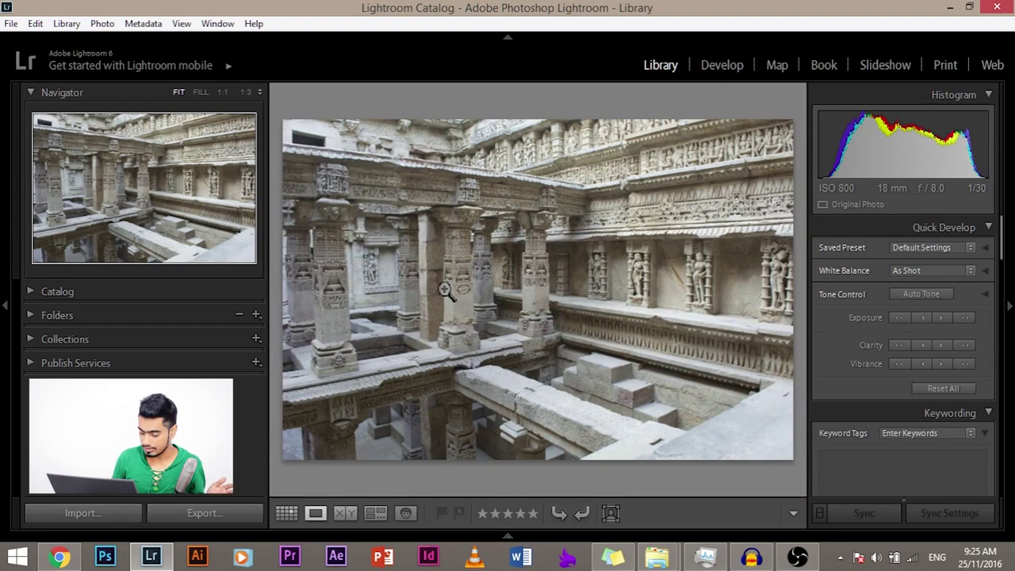
pyautogui.press('Right')
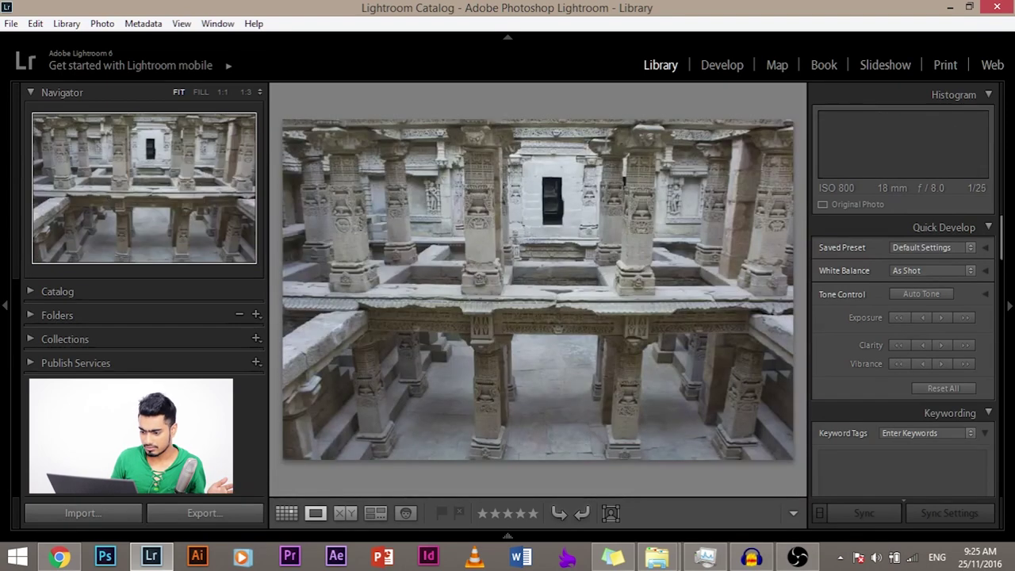
pyautogui.press('Right')
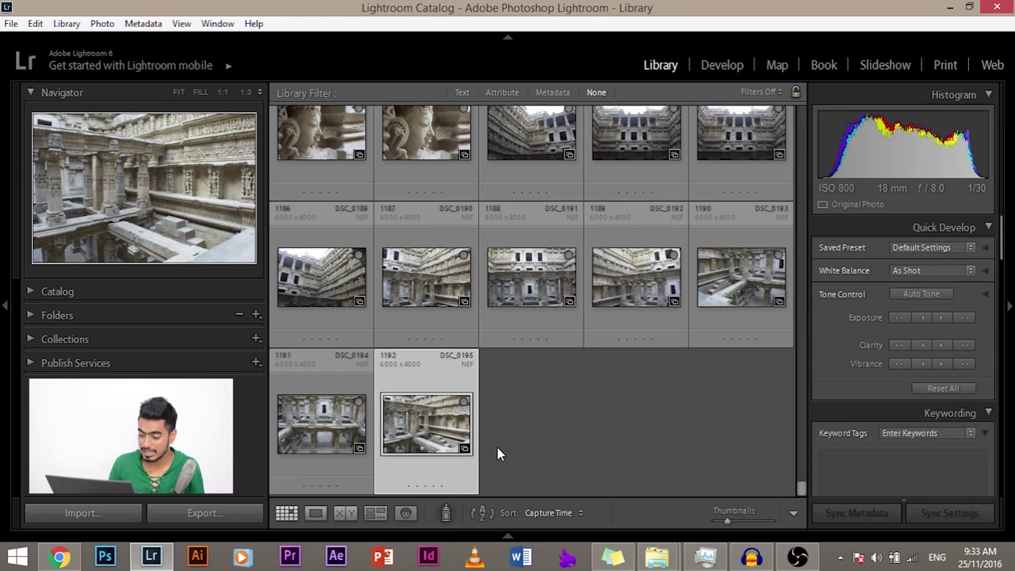
pyautogui.moveTo(503, 537)
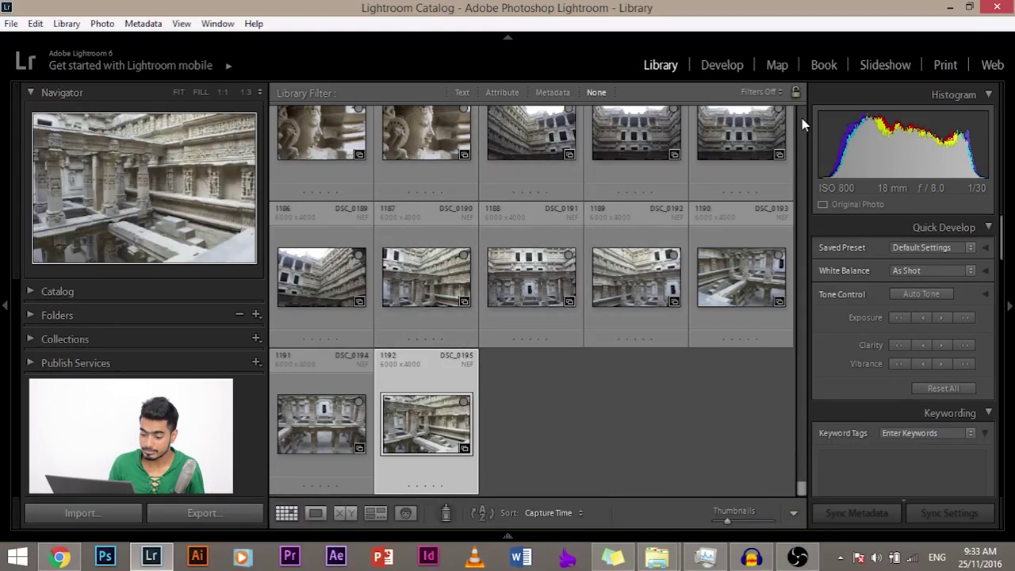
# Open DSC_0195 in Loupe, reveal the Filmstrip, and view the dark photo DSC_0140
pyautogui.doubleClick(417, 431)
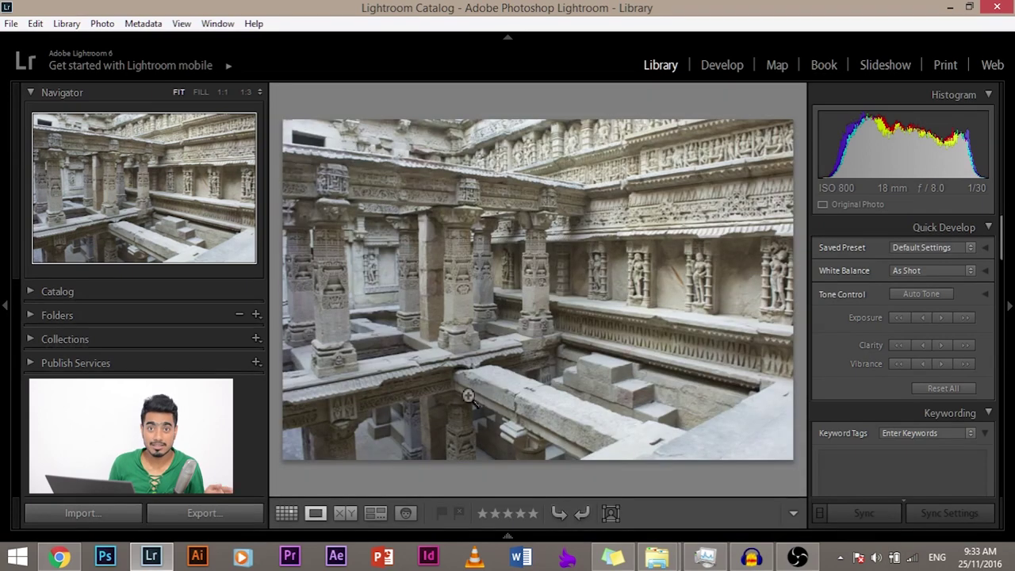
pyautogui.click(508, 537)
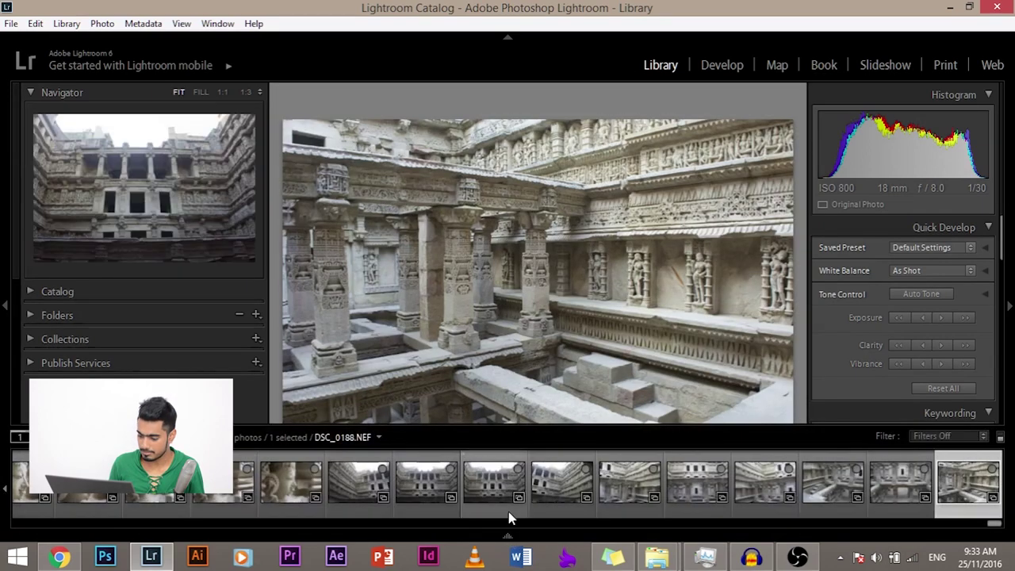
pyautogui.scroll(5, 543, 499)
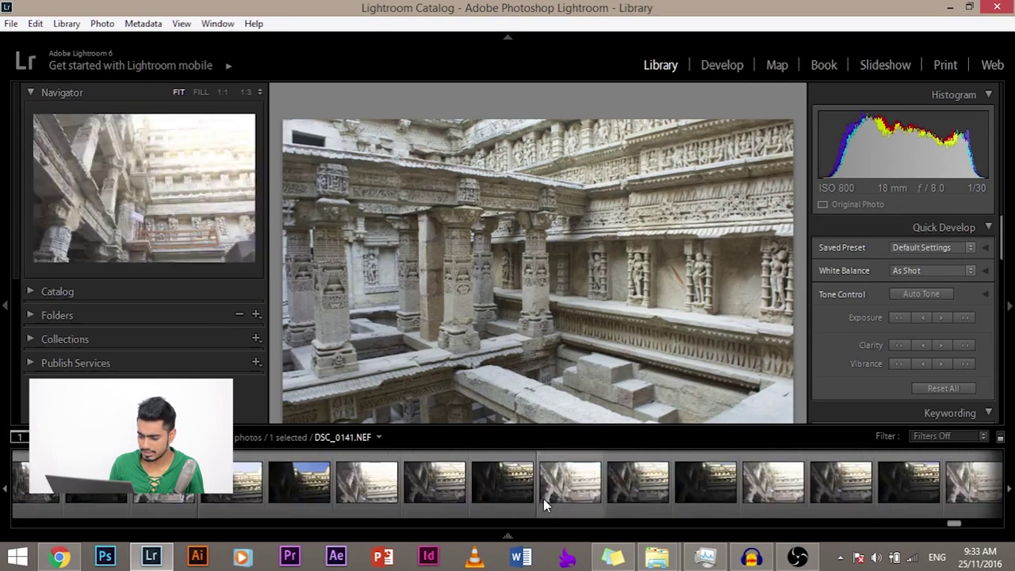
pyautogui.click(519, 496)
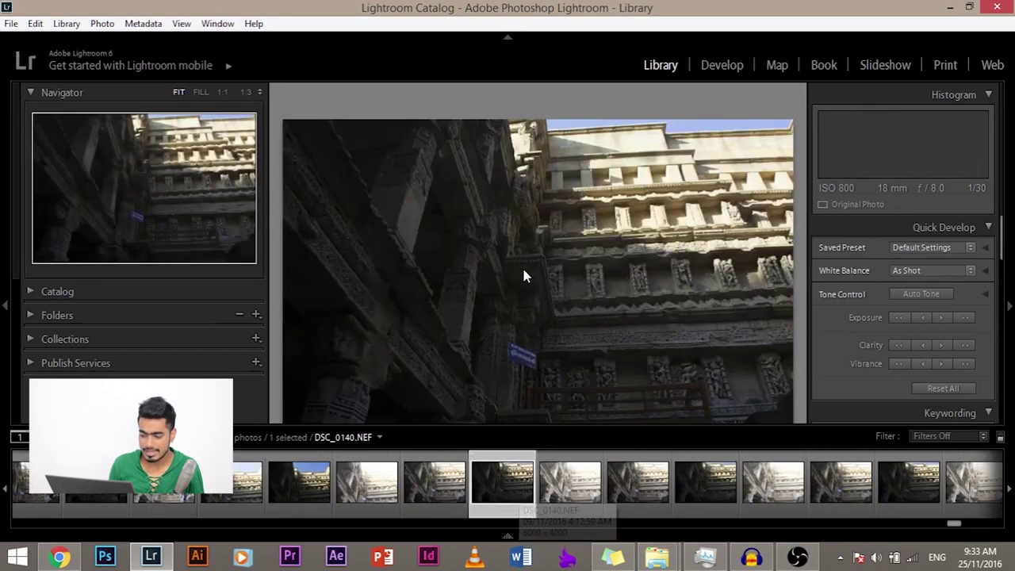
# Back in Grid view, show filenames and sizes on thumbnails with J, and select DSC_0176
pyautogui.press('g')
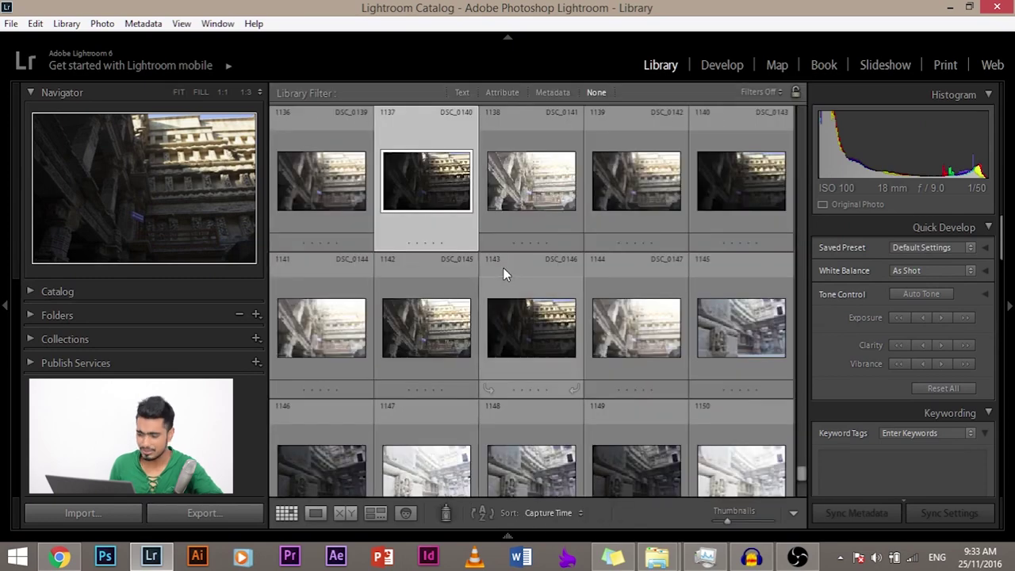
pyautogui.scroll(-7, 541, 385)
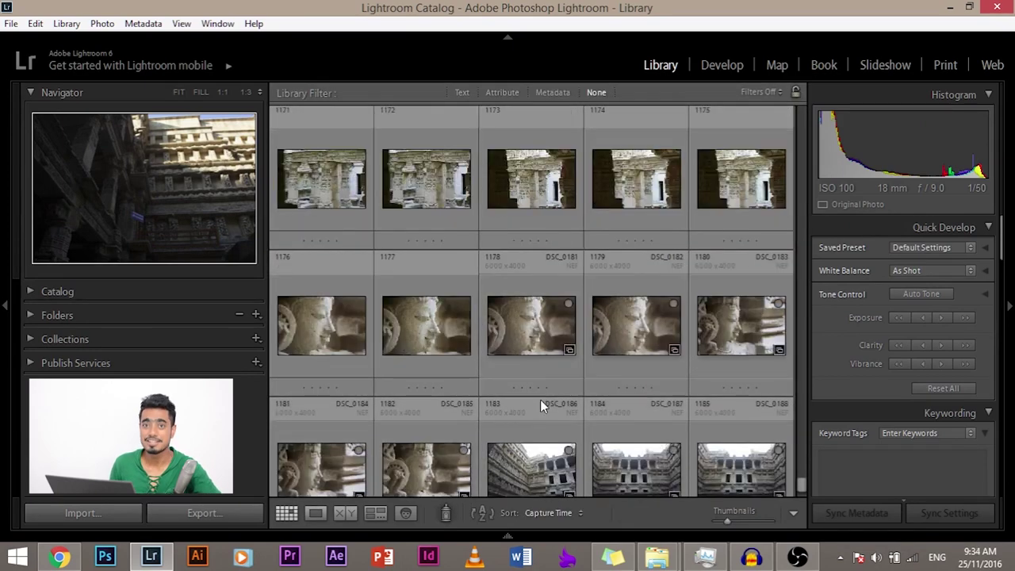
pyautogui.scroll(4, 539, 401)
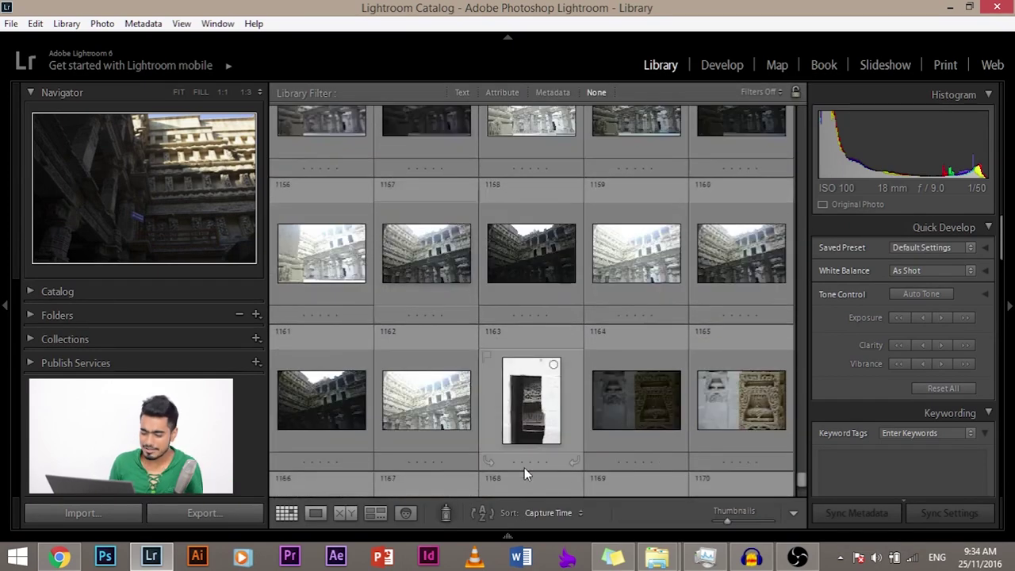
pyautogui.moveTo(513, 540)
pyautogui.press('j')
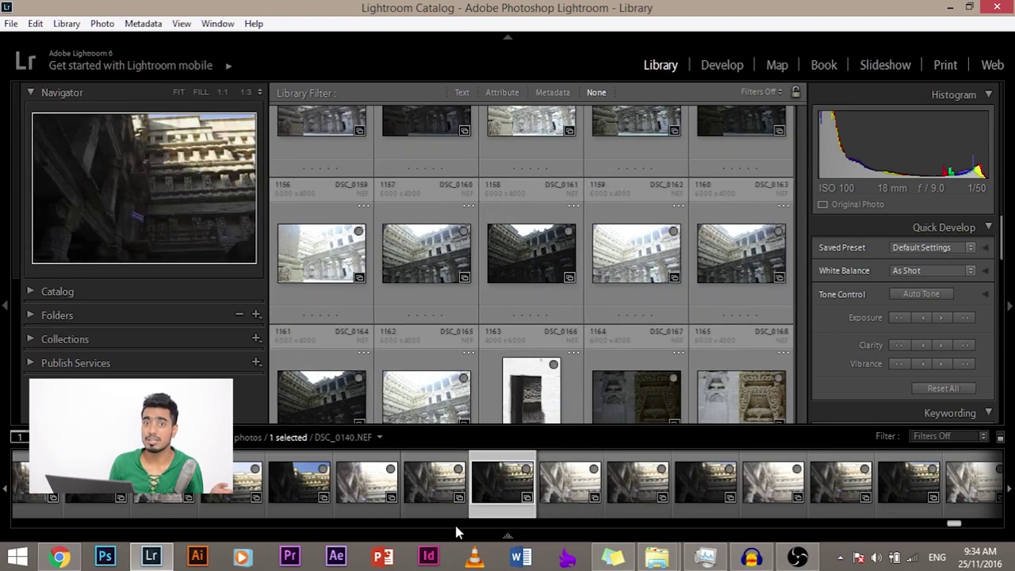
pyautogui.scroll(-5, 619, 526)
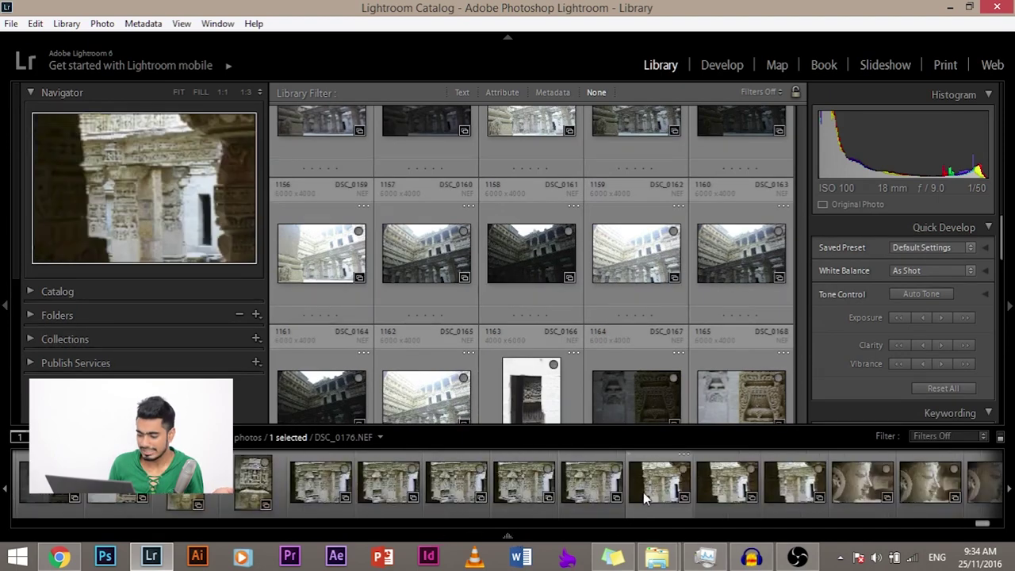
pyautogui.click(644, 492)
# Open photo DSC_0176 large in Loupe view and hide the left panel
pyautogui.doubleClick(641, 506)
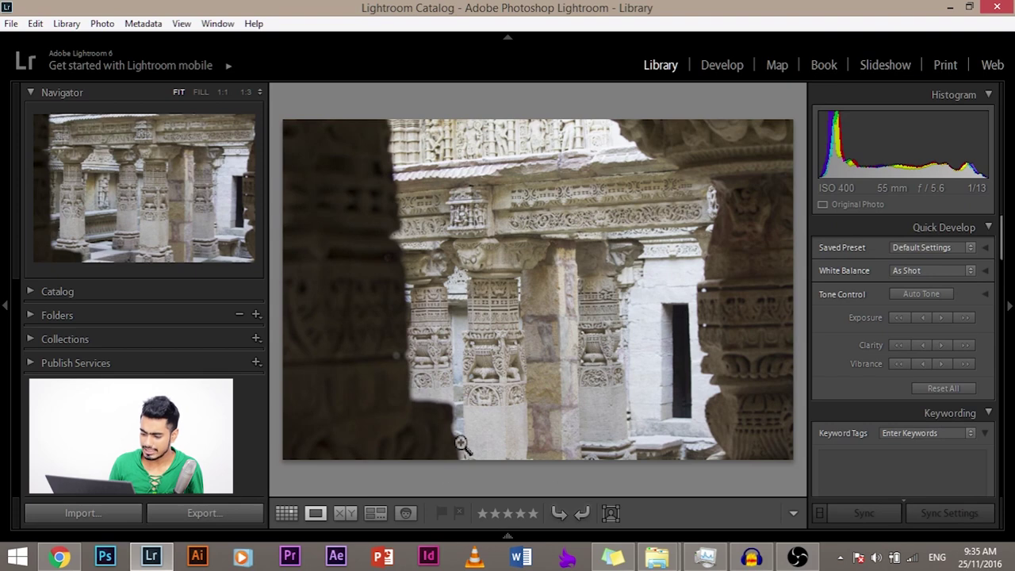
pyautogui.moveTo(512, 530)
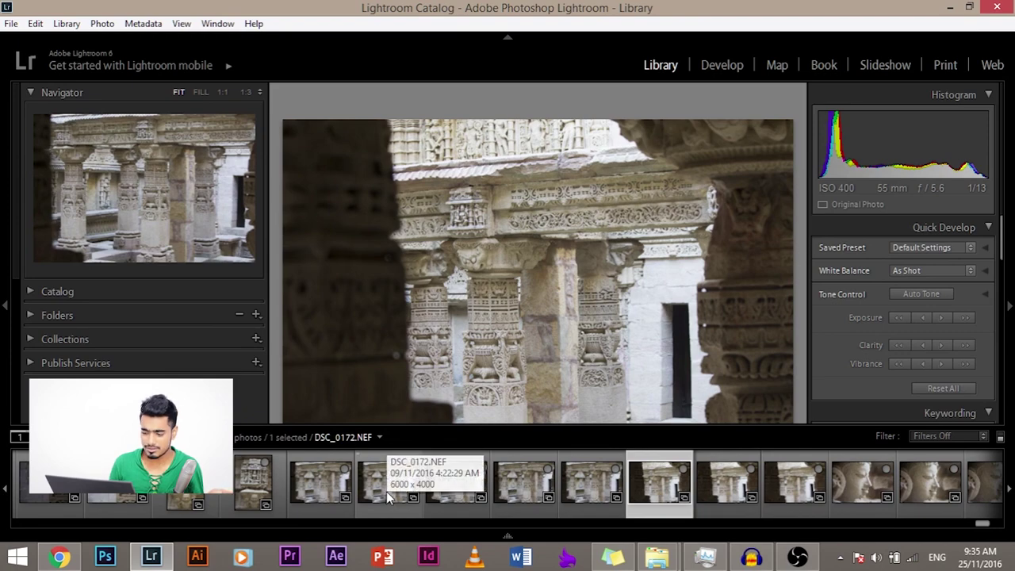
pyautogui.click(0, 277)
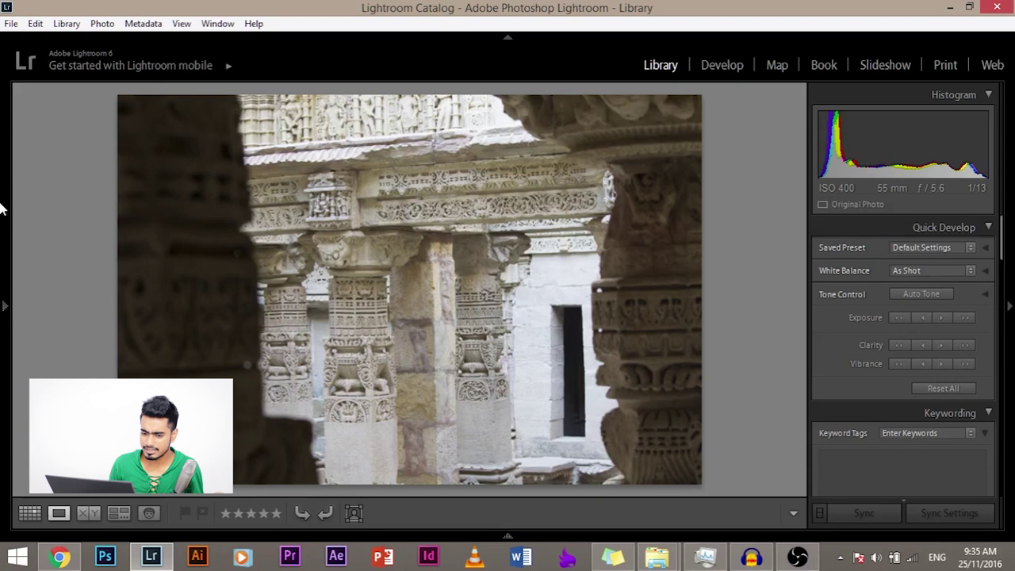
# Set the left side panel to show and hide Manually instead of auto-hiding
pyautogui.moveTo(2, 284)
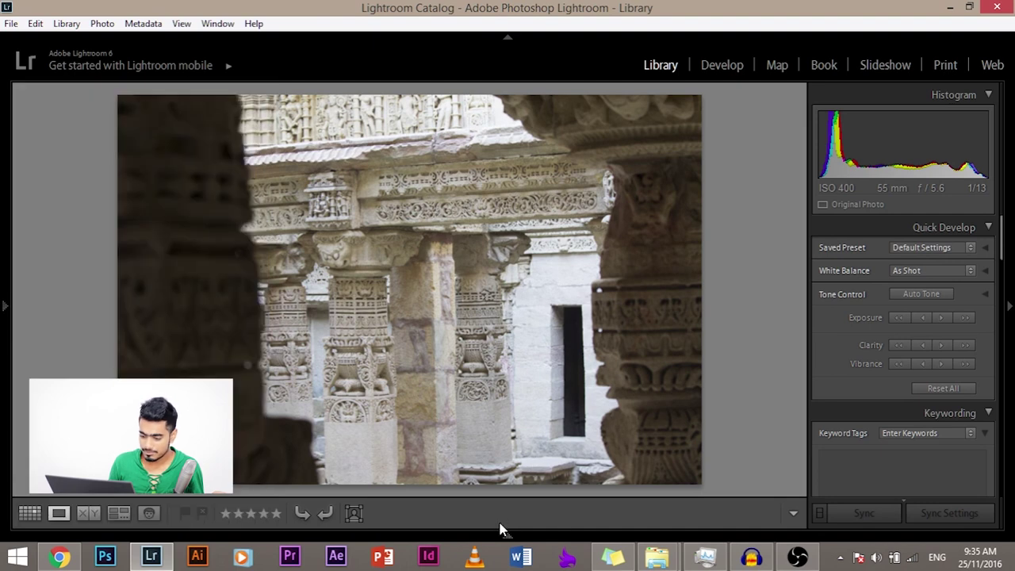
pyautogui.rightClick(3, 309)
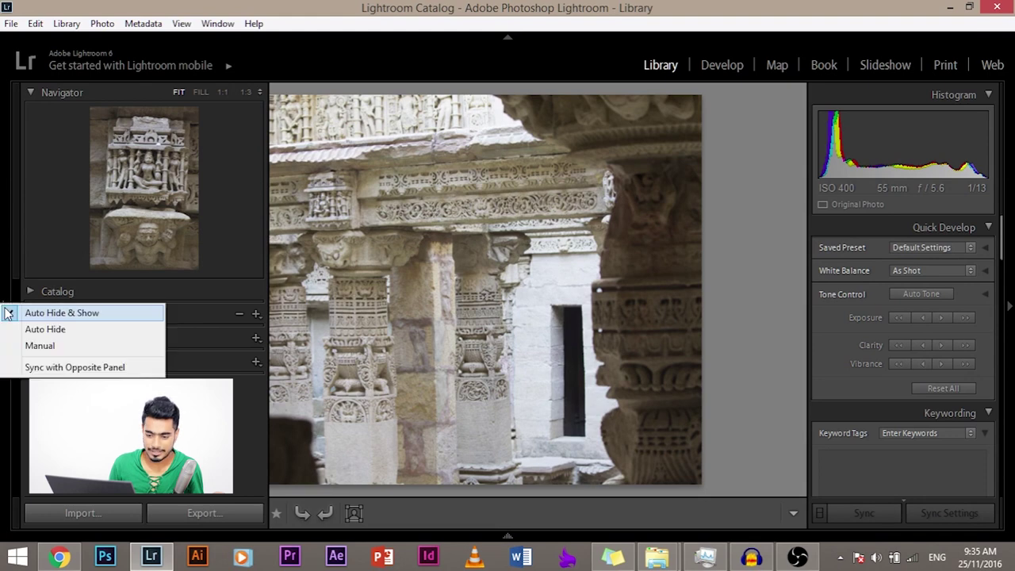
pyautogui.click(59, 345)
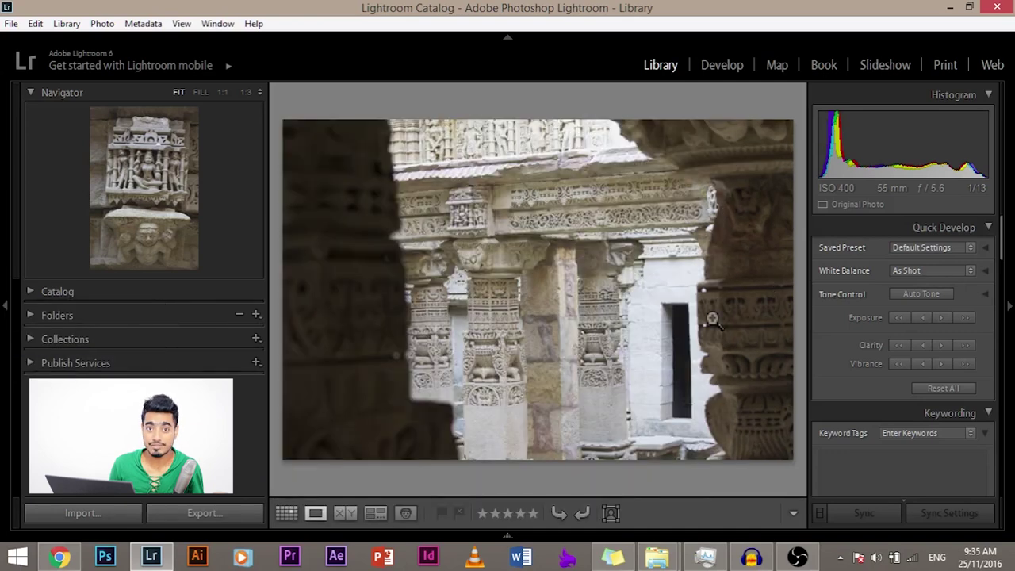
# Collapse both the left and right side panels so the photo fills the window
pyautogui.click(3, 302)
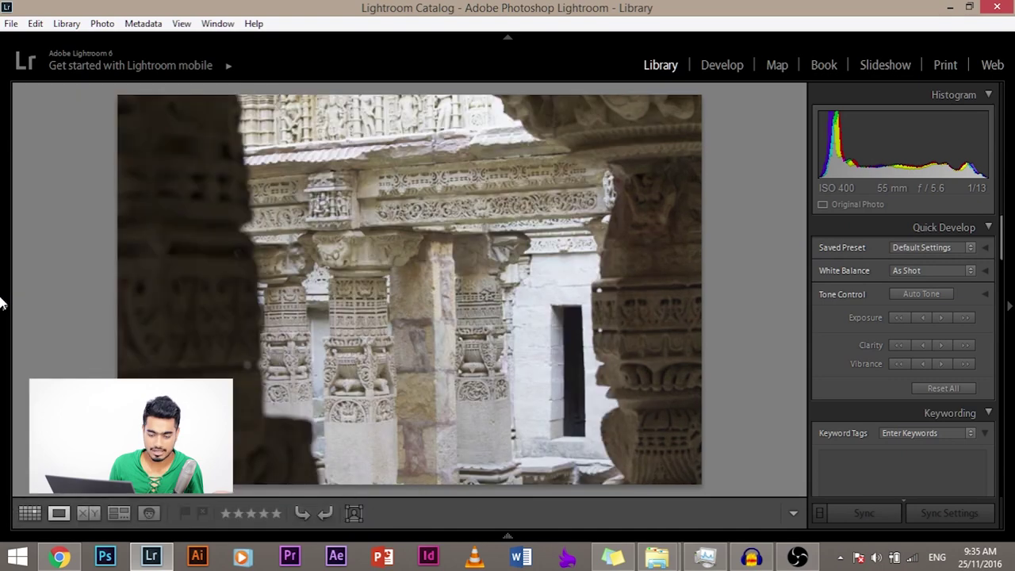
pyautogui.click(2, 307)
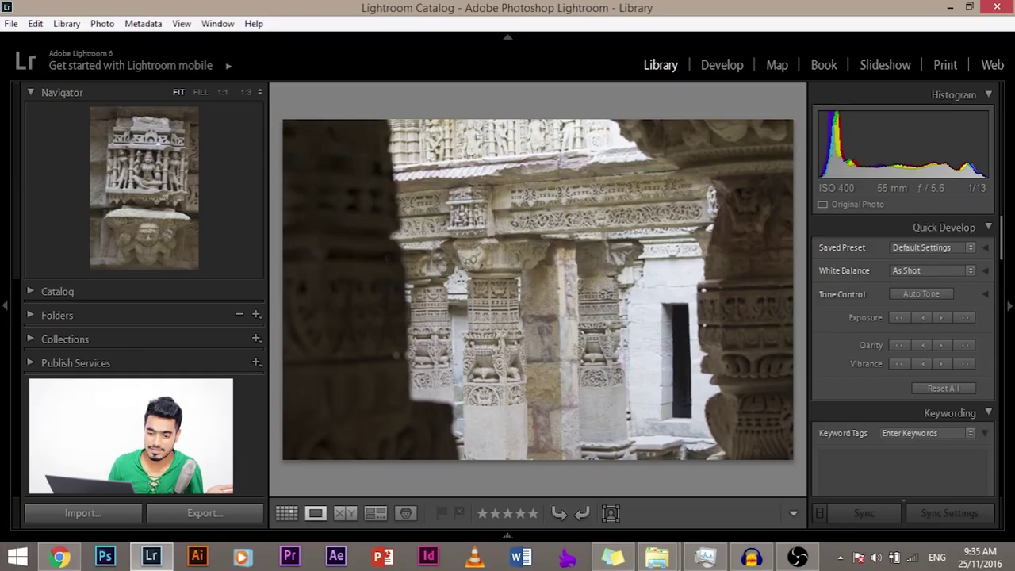
pyautogui.click(3, 307)
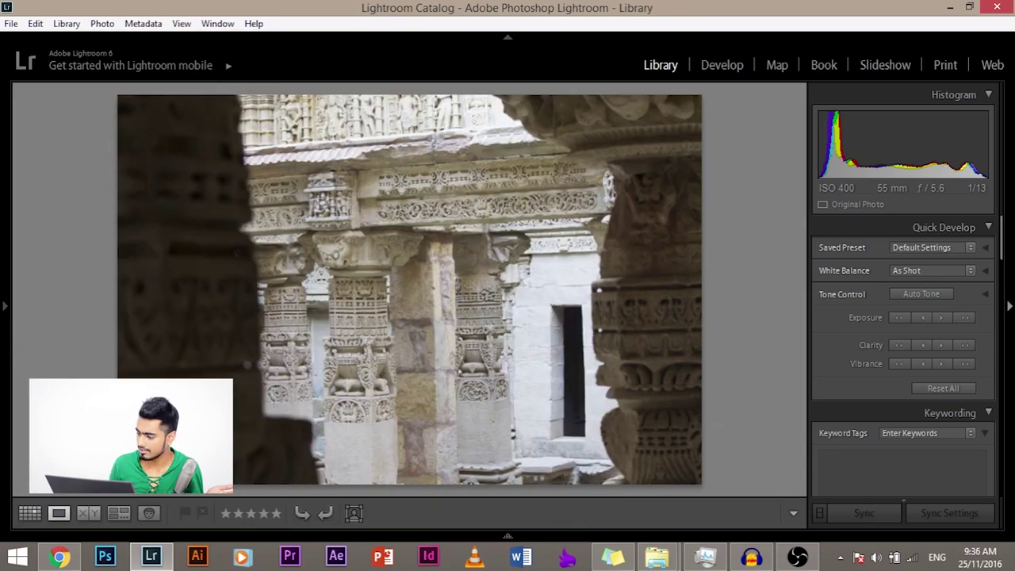
pyautogui.click(1010, 308)
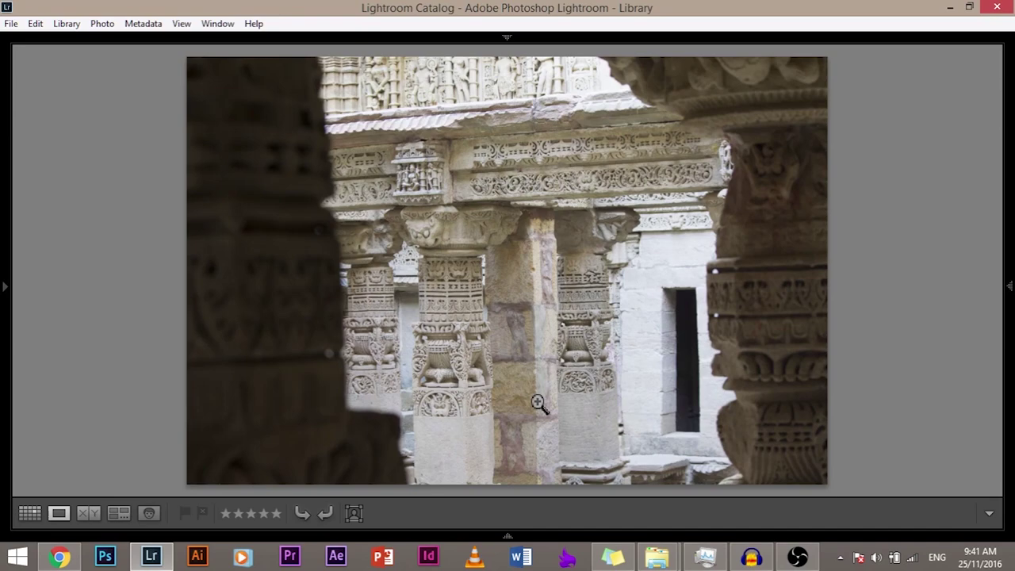
# Zoom into the carvings of DSC_0176 at 1:1, then return the photo to Fit
pyautogui.click(469, 229)
pyautogui.click(641, 243)
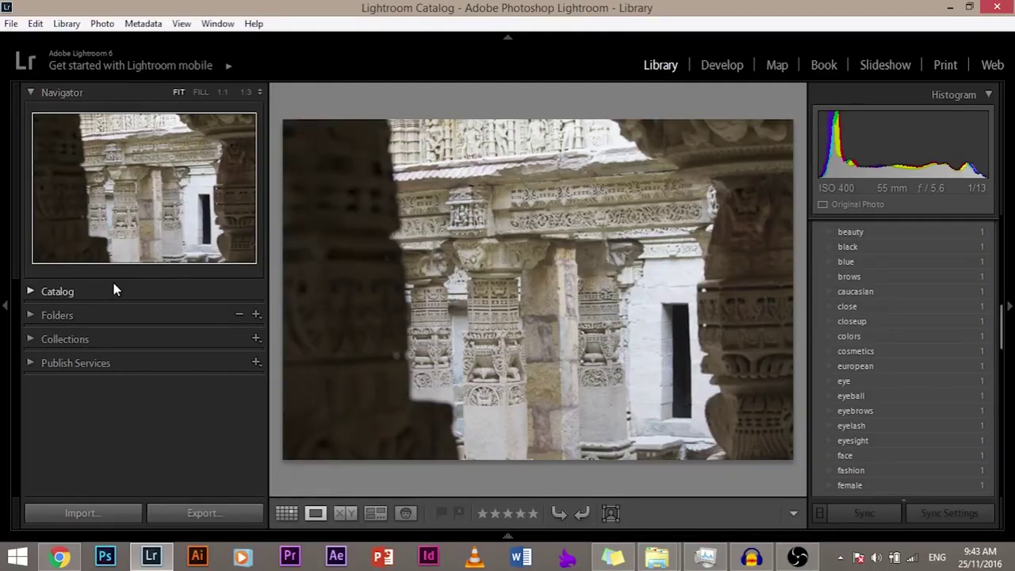
# Turn on Solo Mode for the right-hand panels and expand the Keywording section
pyautogui.scroll(3, 952, 302)
pyautogui.scroll(4, 944, 327)
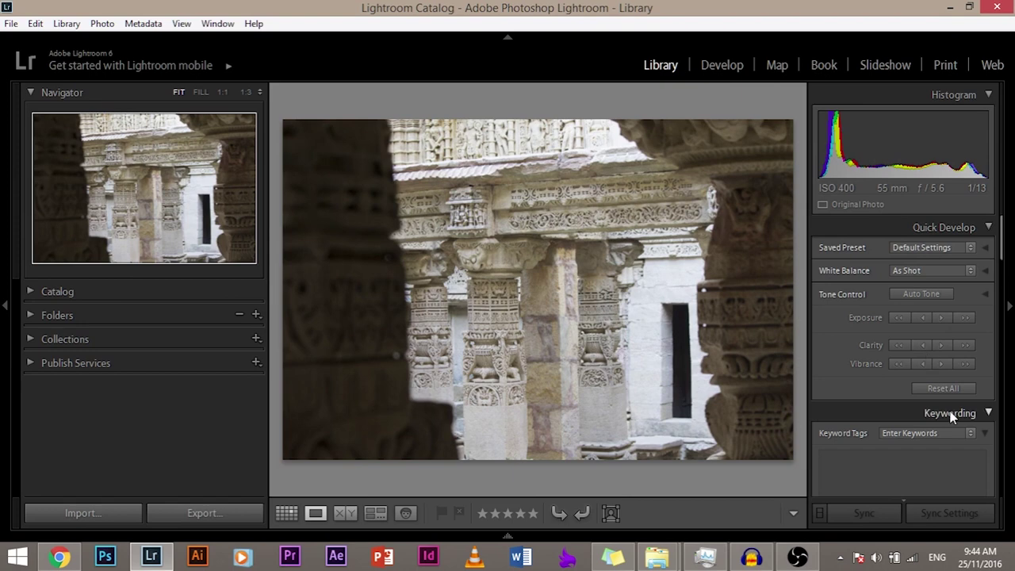
pyautogui.scroll(-5, 948, 413)
pyautogui.scroll(5, 940, 405)
pyautogui.scroll(-12, 891, 272)
pyautogui.scroll(-12, 920, 232)
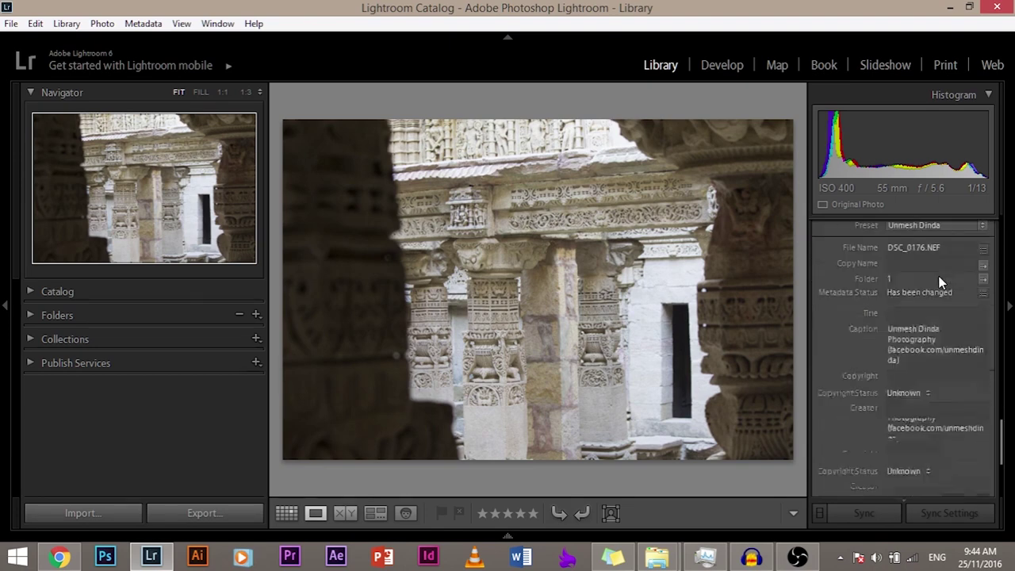
pyautogui.scroll(12, 889, 340)
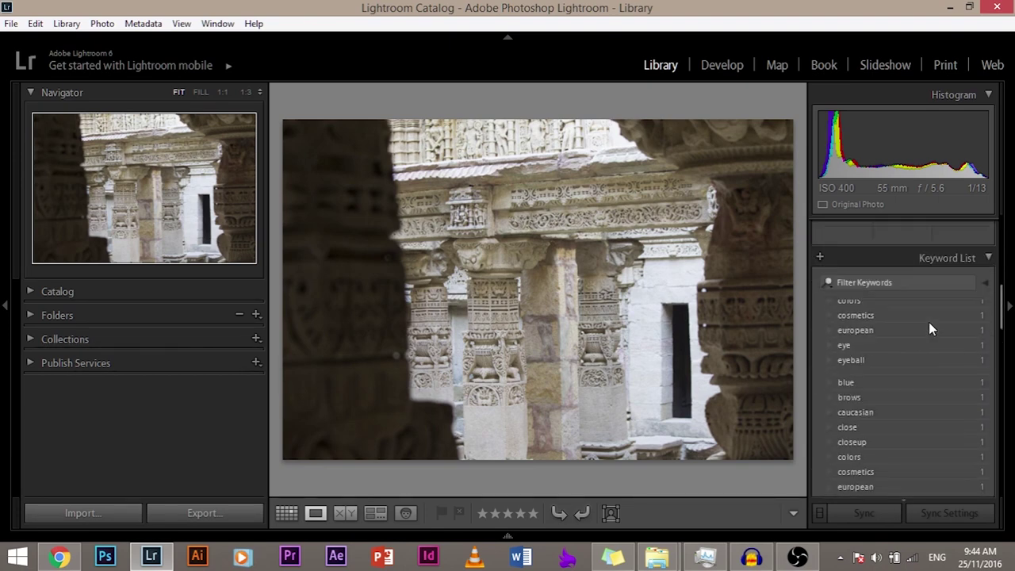
pyautogui.rightClick(891, 232)
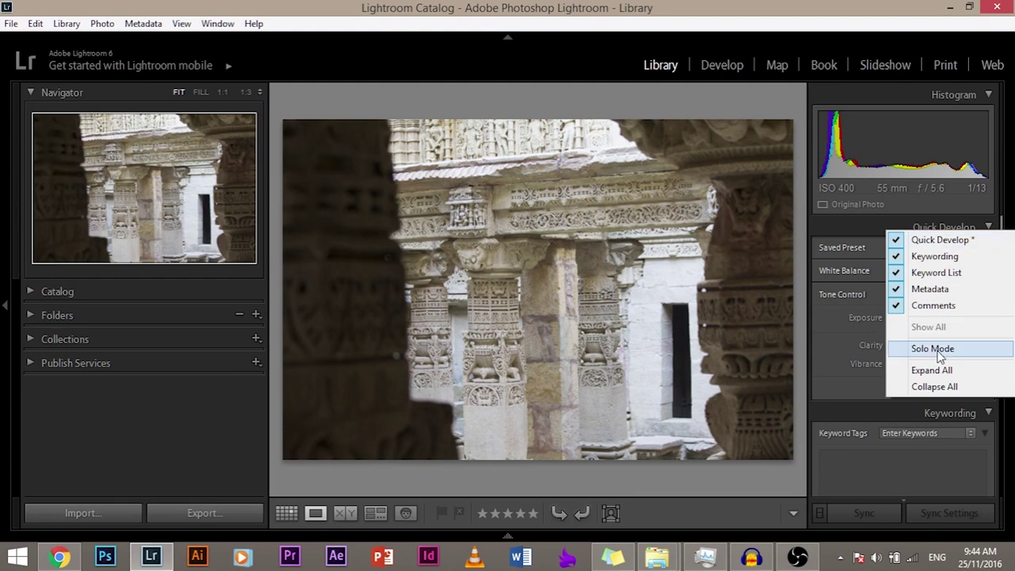
pyautogui.click(935, 349)
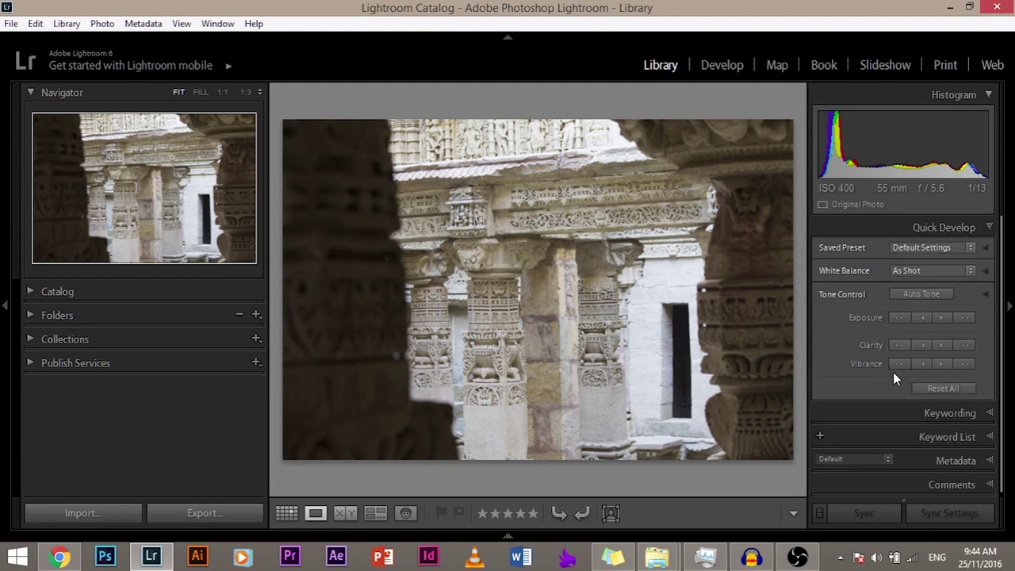
pyautogui.click(906, 415)
# Expand the Catalog and Folders sections on the left, then collapse Folders again
pyautogui.click(49, 292)
pyautogui.click(51, 389)
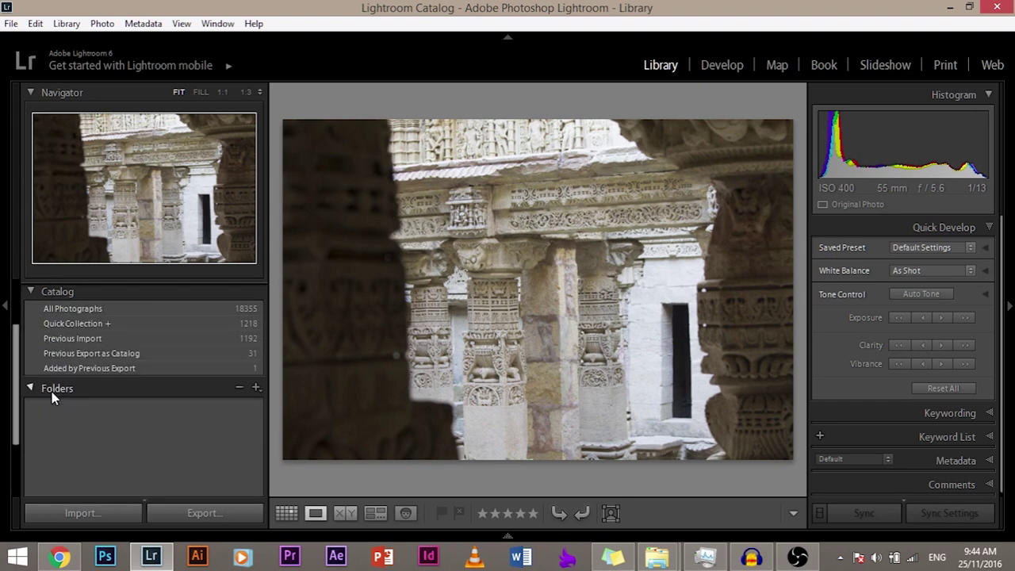
pyautogui.scroll(-3, 62, 322)
pyautogui.scroll(1, 90, 314)
pyautogui.scroll(2, 89, 314)
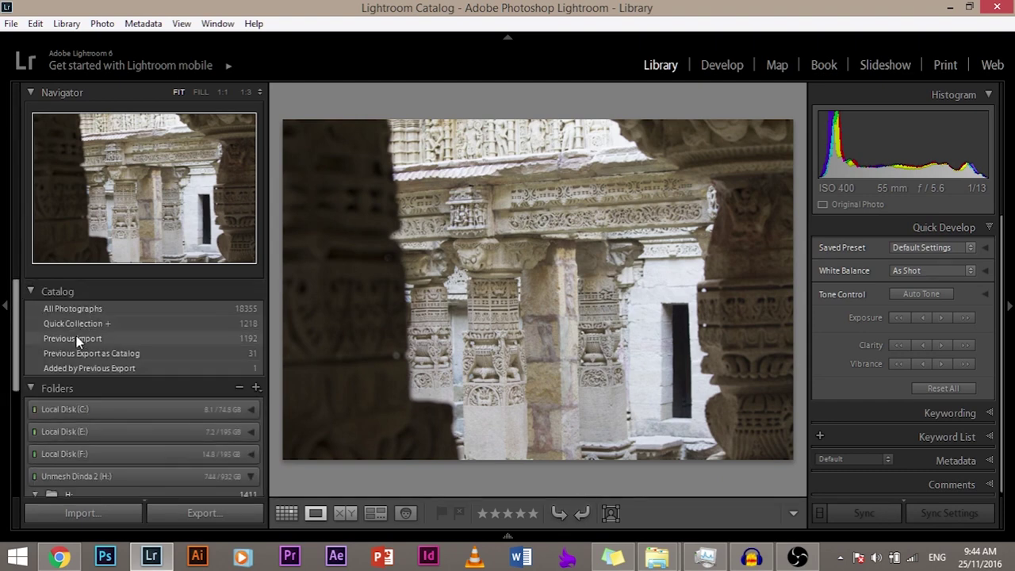
pyautogui.click(62, 387)
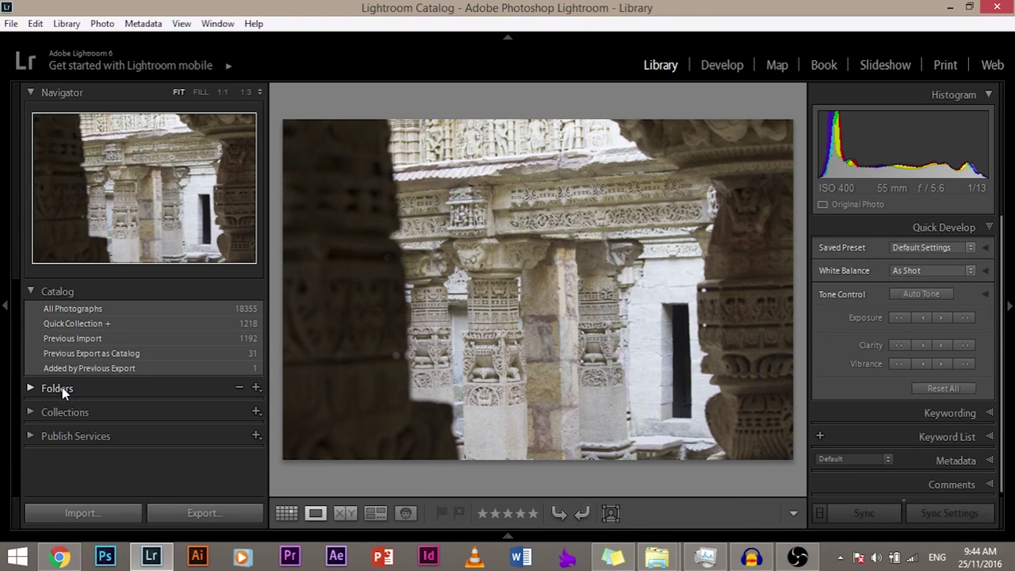
# Turn on Solo Mode for the left-hand panels and test it with Folders and Catalog
pyautogui.rightClick(52, 297)
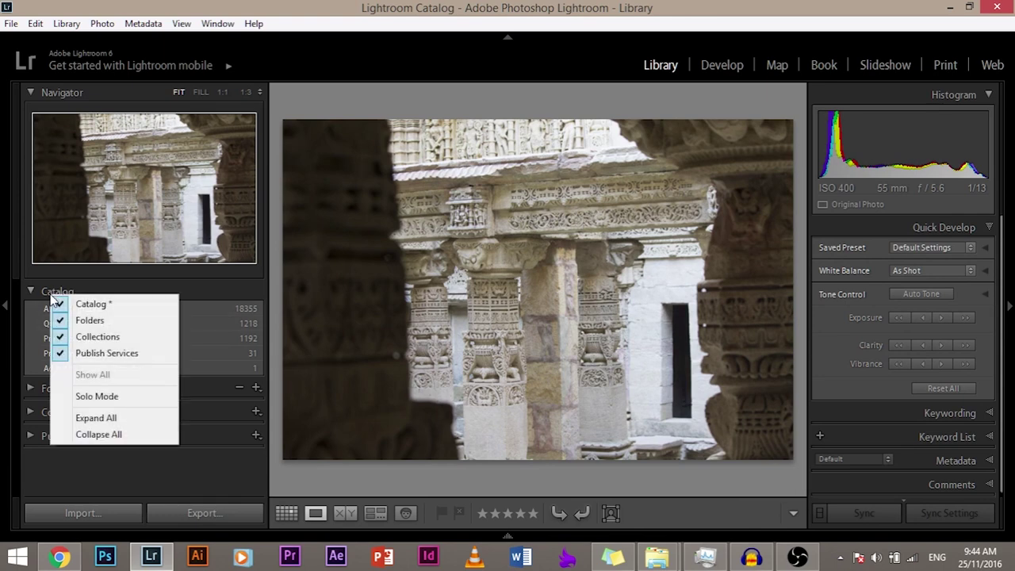
pyautogui.click(82, 399)
pyautogui.click(68, 389)
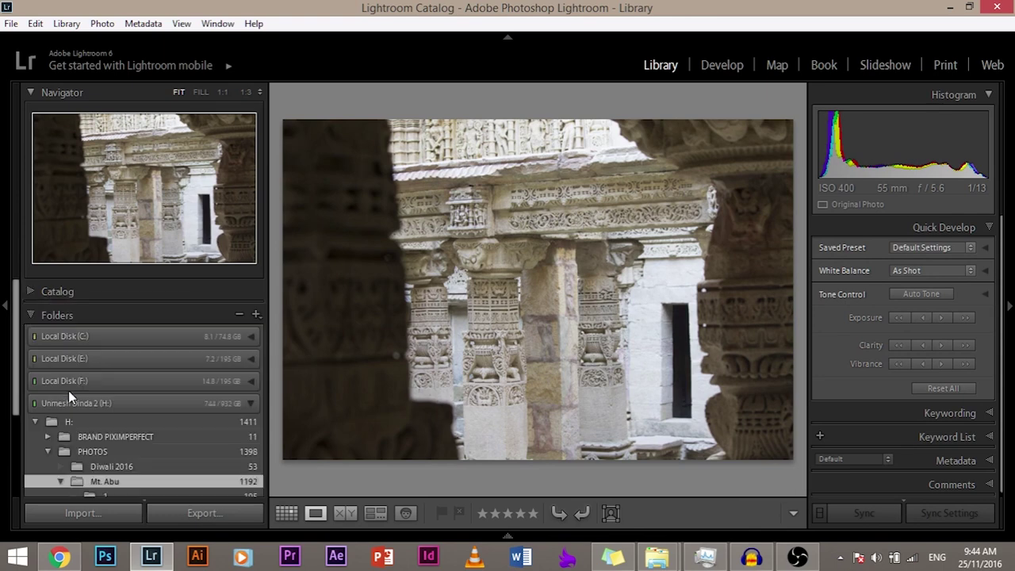
pyautogui.click(73, 293)
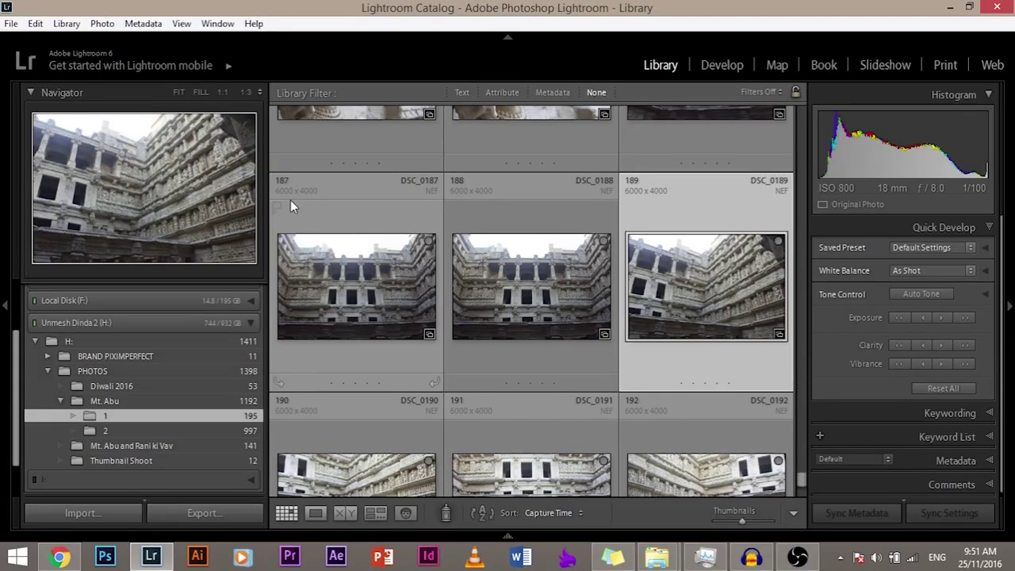
# Select all 195 photos and start Library > Rename Photos
pyautogui.hotkey('ctrl', 'a')
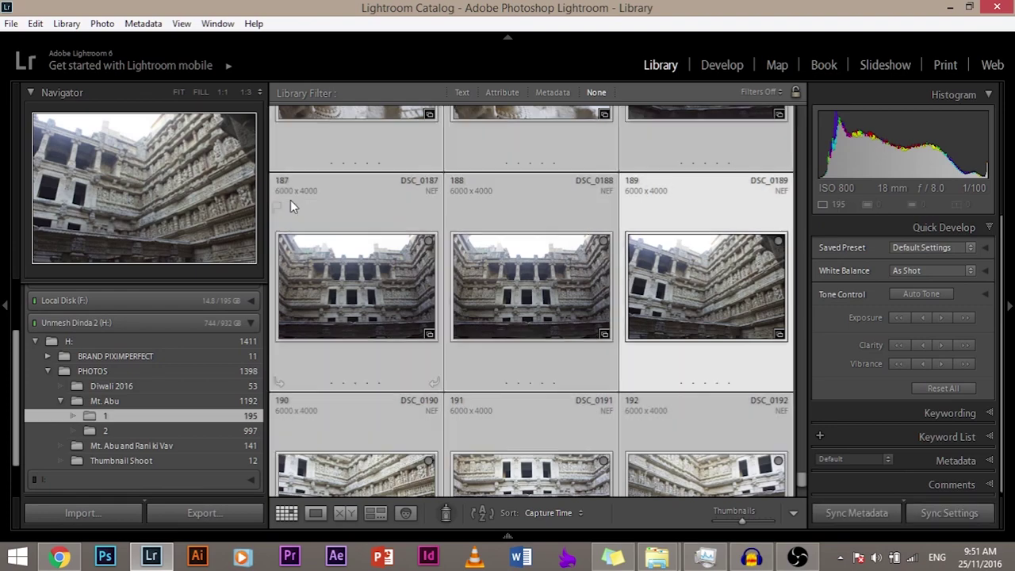
pyautogui.click(66, 24)
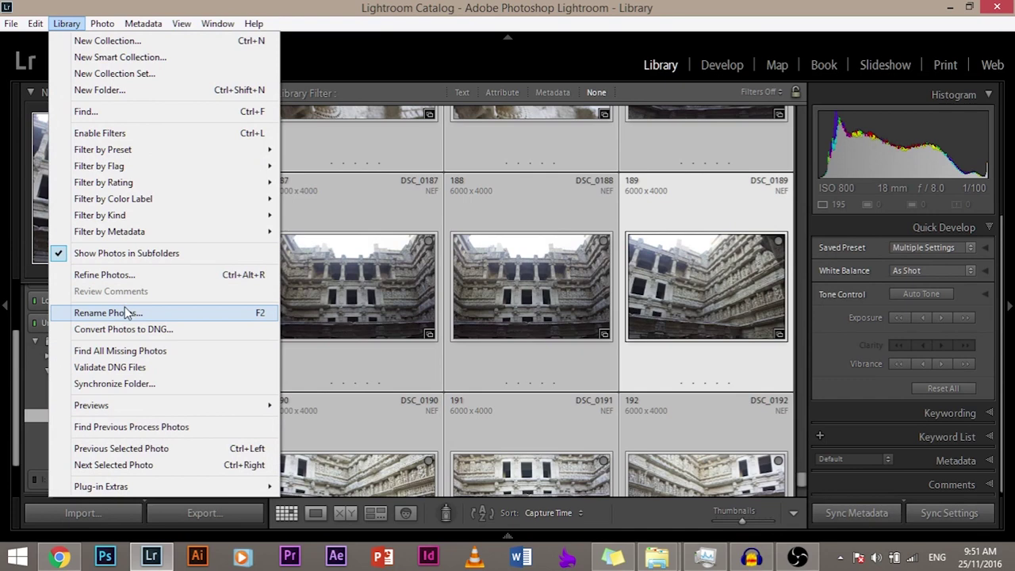
pyautogui.click(107, 312)
# Set naming to Custom Name - Sequence with custom text 'Mount Abu', starting at 1
pyautogui.moveTo(444, 269); pyautogui.dragTo(259, 287)
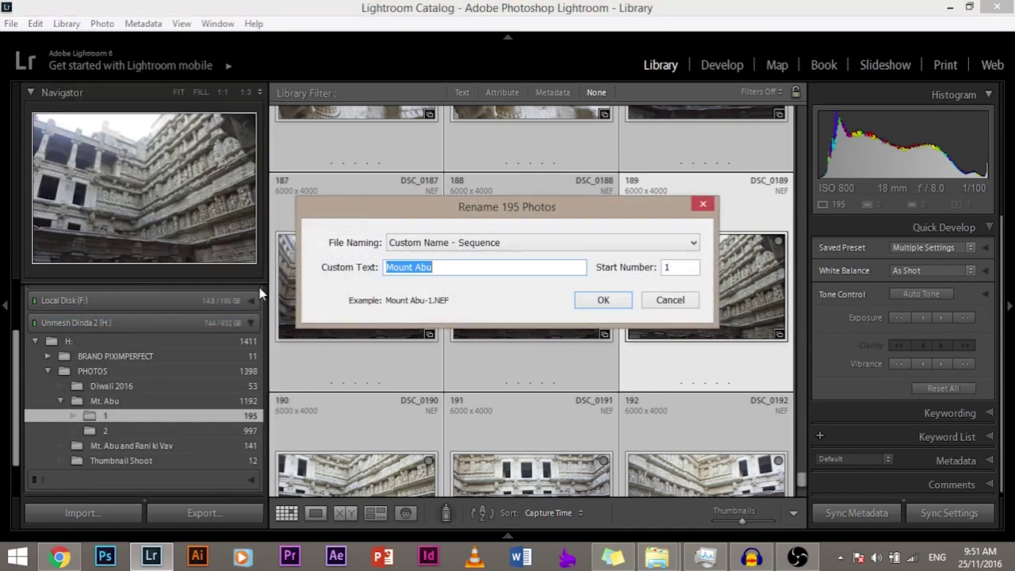
pyautogui.press('BackSpace')
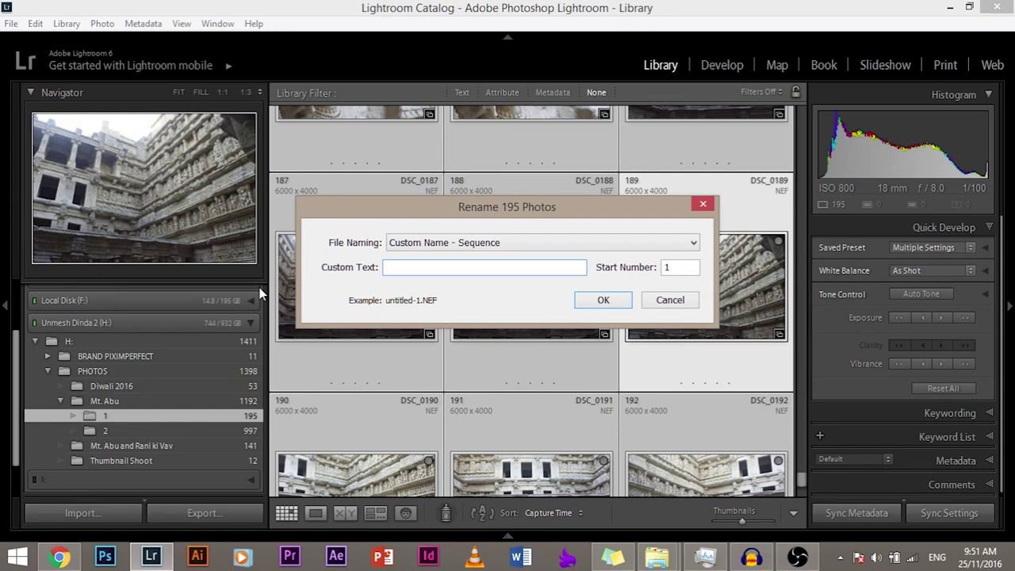
pyautogui.write('MOunt Abu')
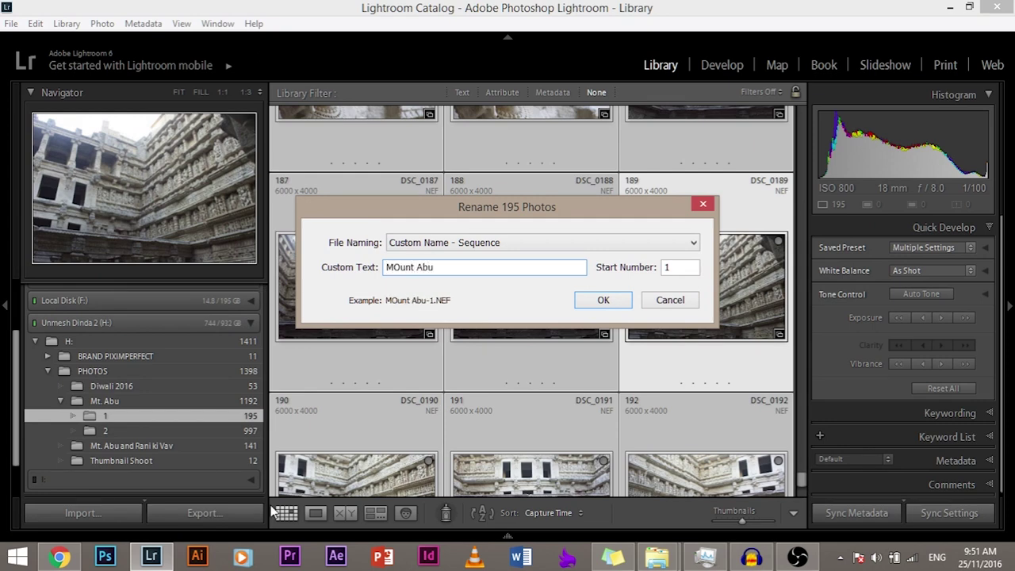
pyautogui.click(429, 248)
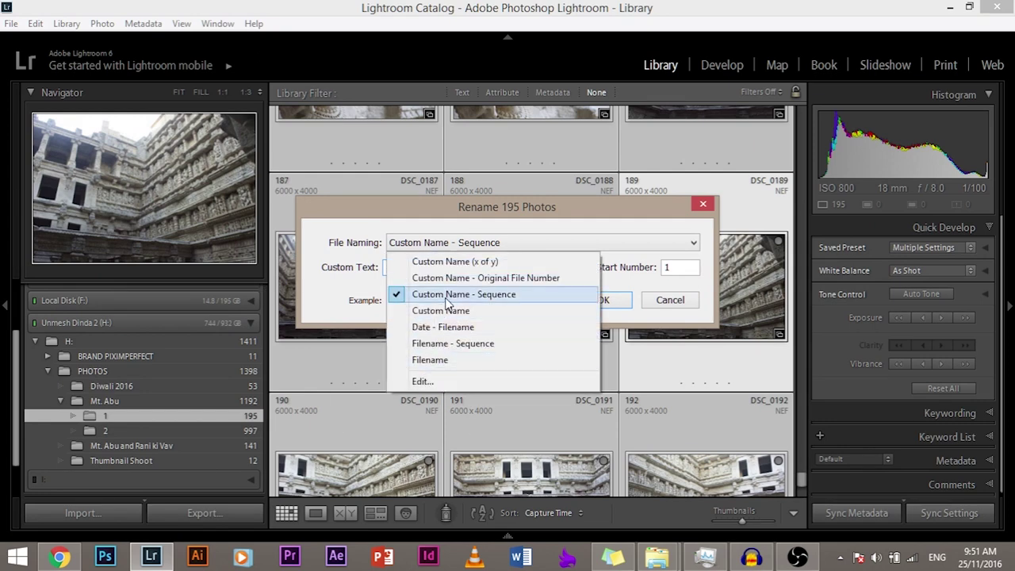
pyautogui.click(453, 295)
pyautogui.click(457, 243)
pyautogui.click(480, 295)
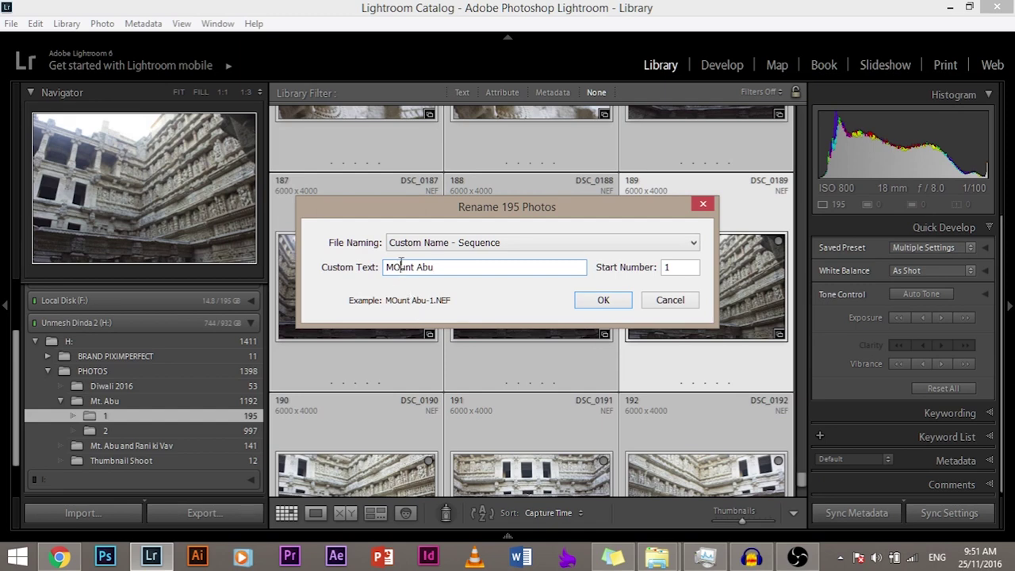
pyautogui.press('BackSpace')
pyautogui.write('o')
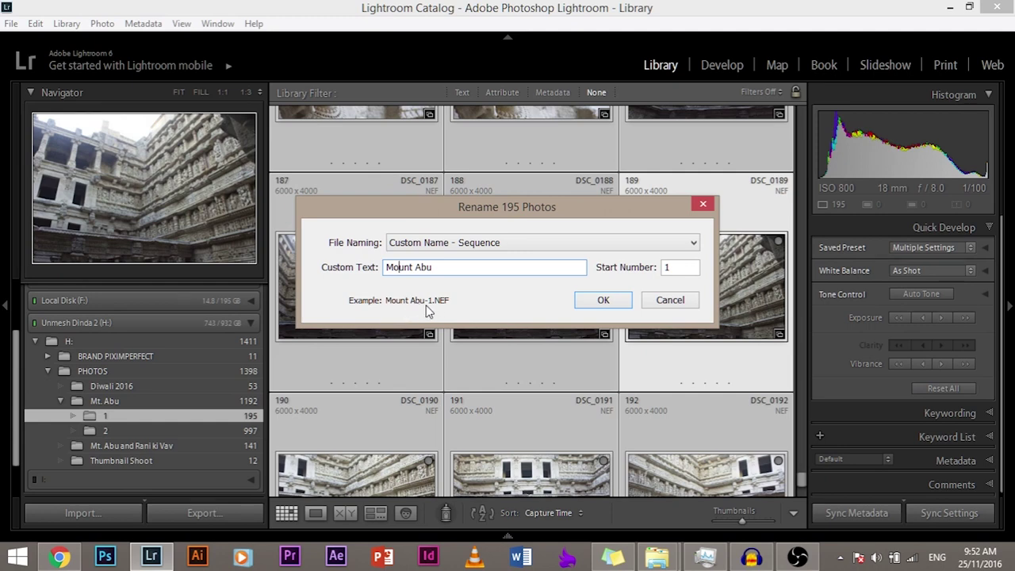
pyautogui.click(682, 266)
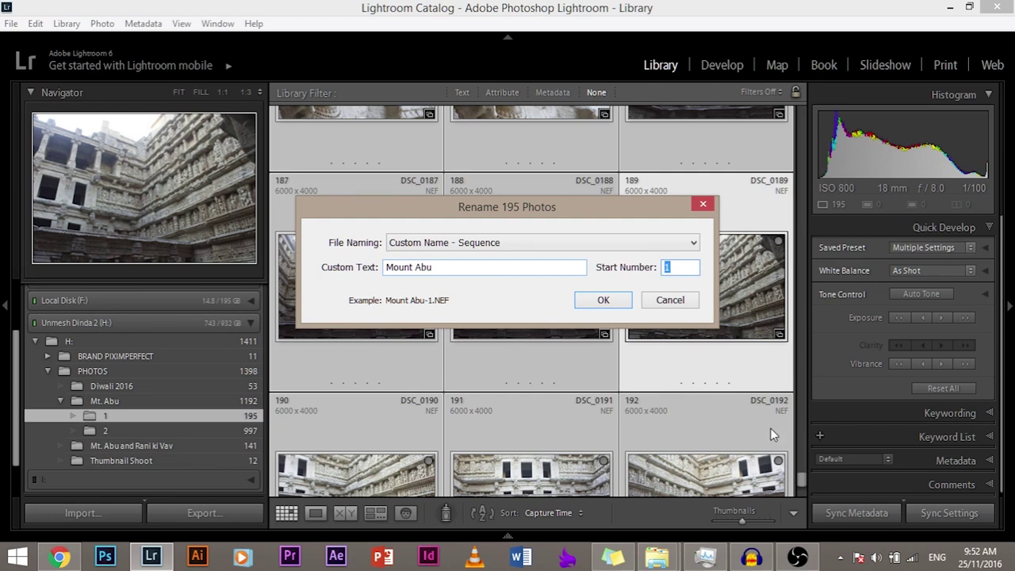
# Confirm the Rename 195 Photos dialog so the photos become Mount Abu-1 onward
pyautogui.click(603, 302)
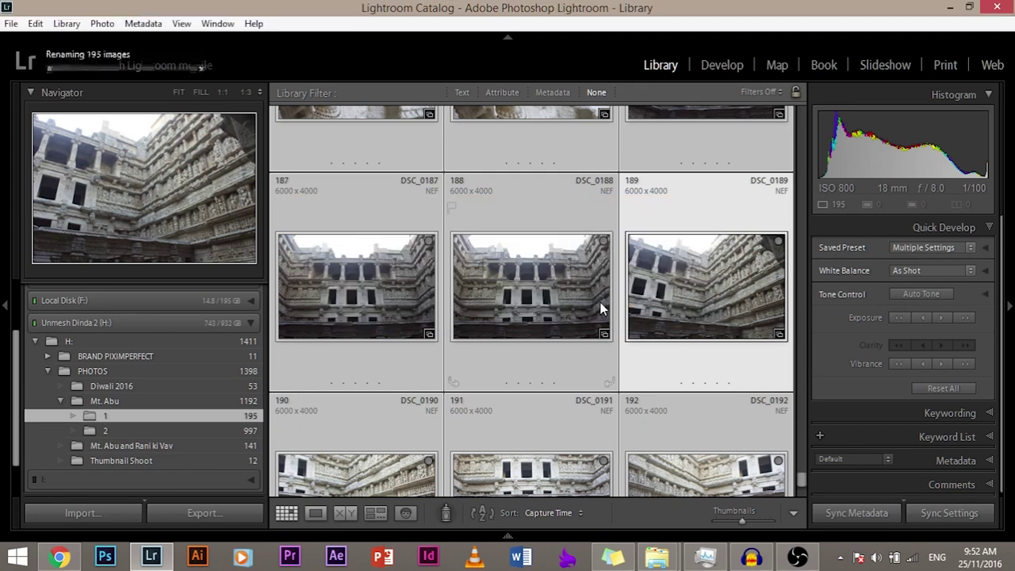